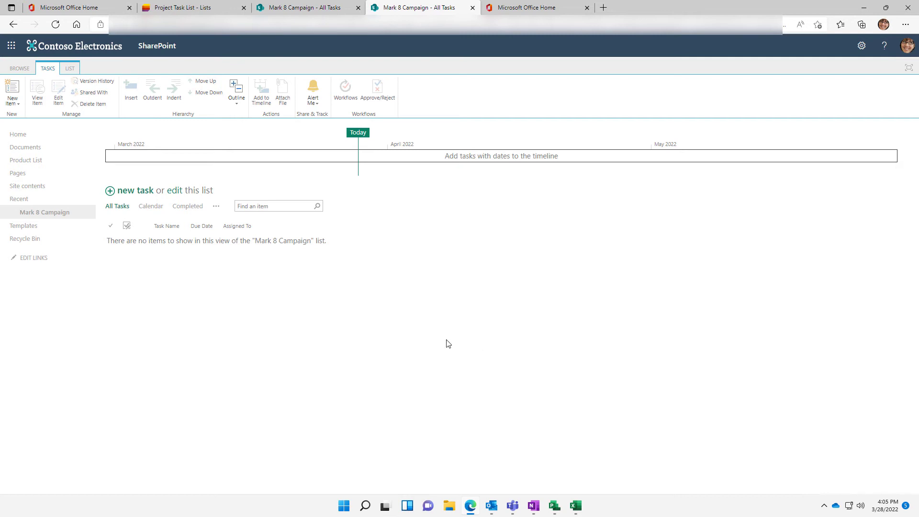
- Open the home page of the Sales and Marketing site and copy its web address
click(19, 135)
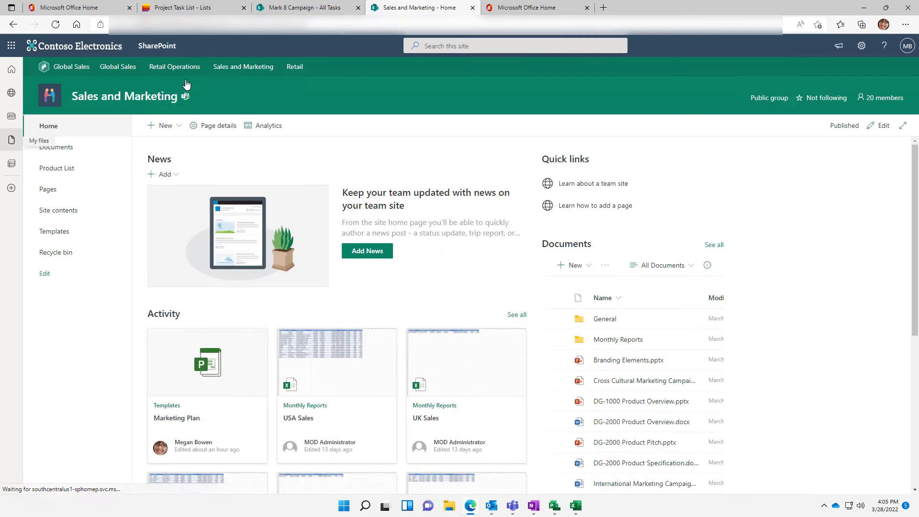
click(328, 25)
right_click(281, 24)
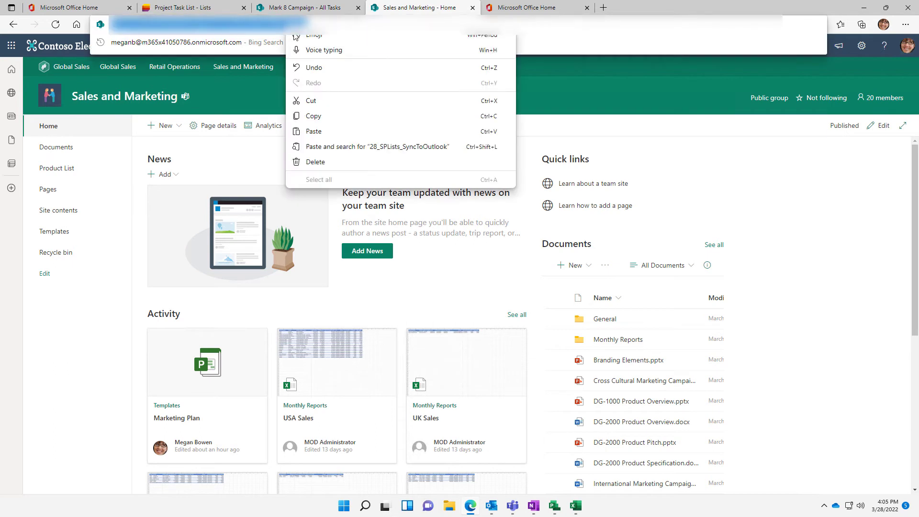
click(307, 119)
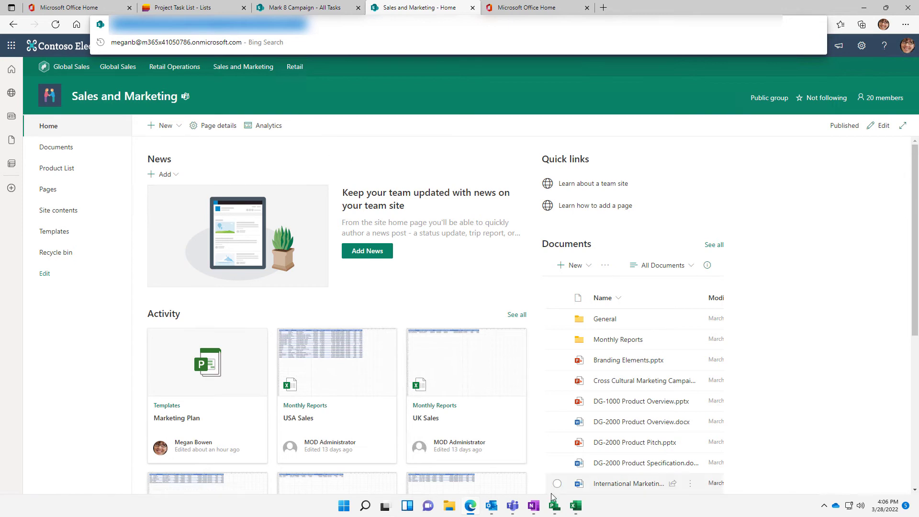
- Switch to Microsoft Project and set the Mark 8 Campaign plan to sync with an existing SharePoint site
mouse_move(507, 514)
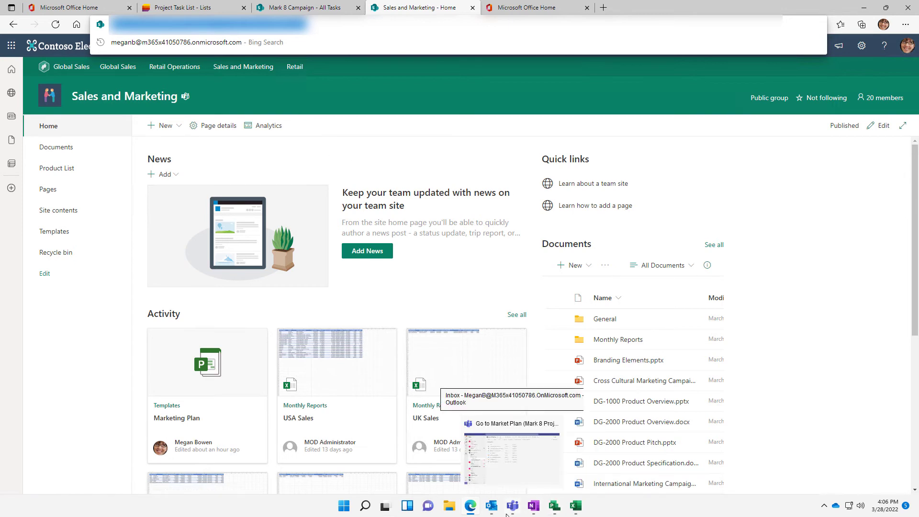
click(554, 507)
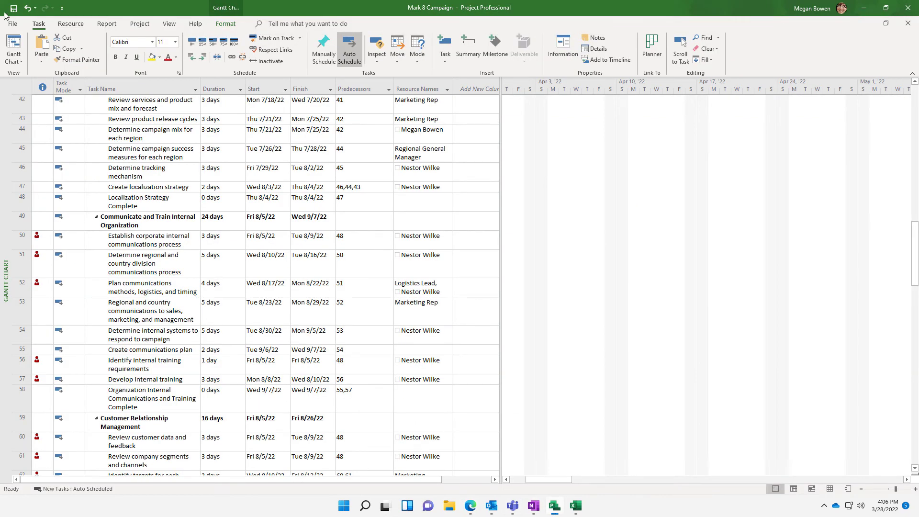
click(14, 25)
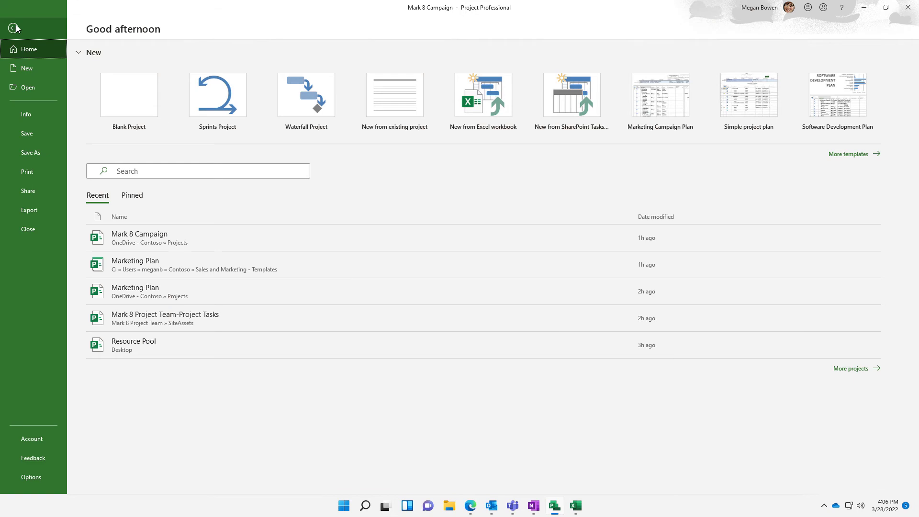
click(26, 155)
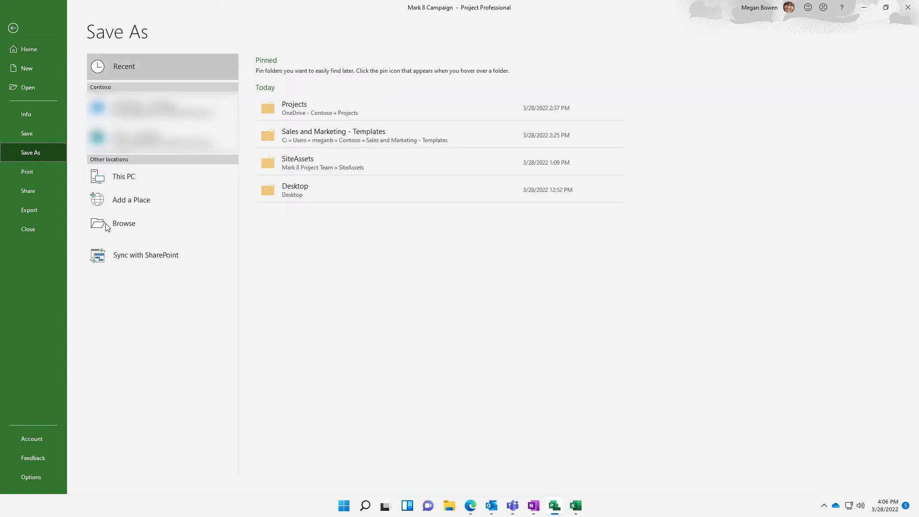
click(150, 262)
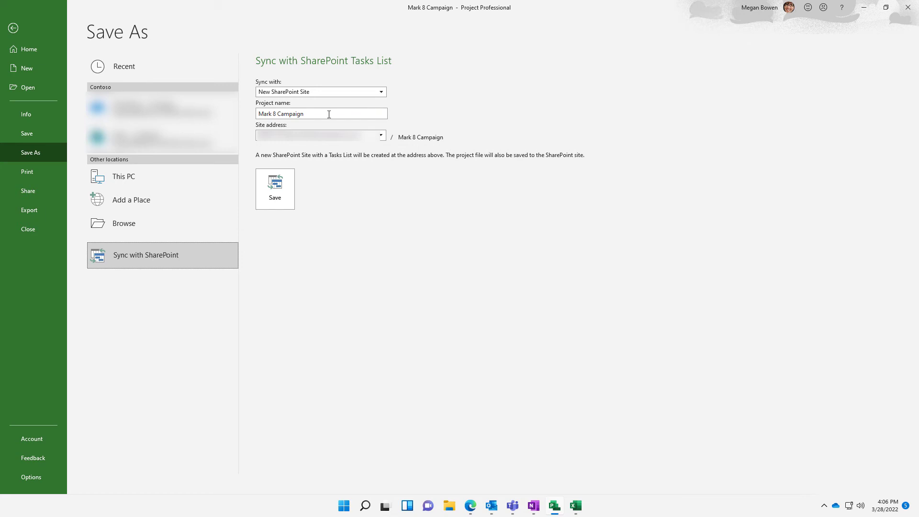
click(381, 92)
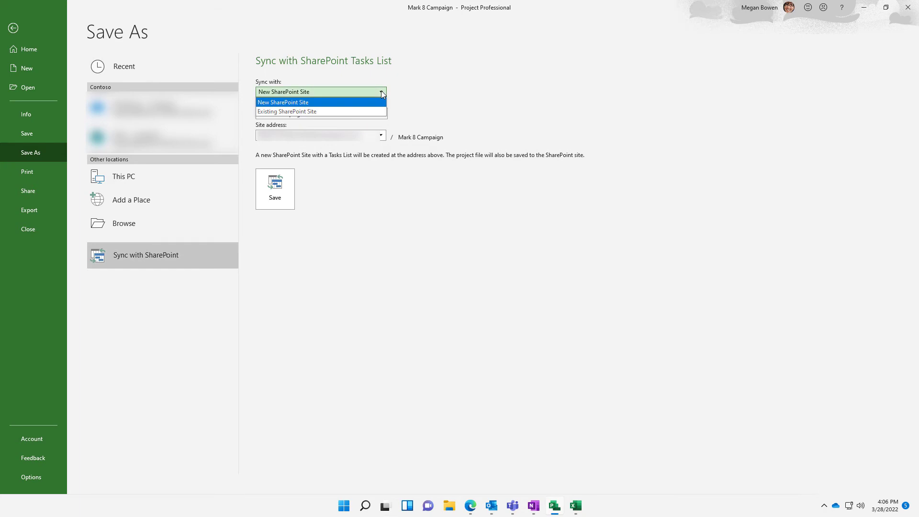
click(335, 112)
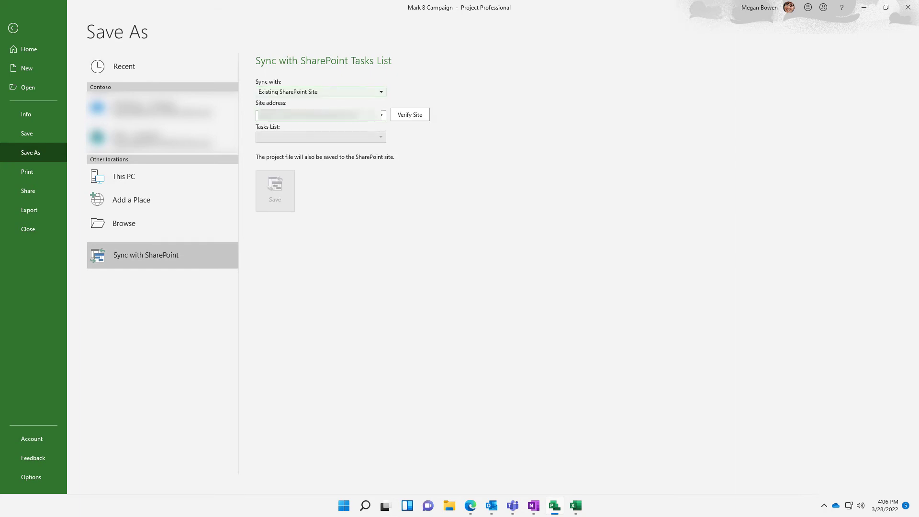
- Enter the copied Sales and Marketing site address, verify the site, and choose the Mark 8 Campaign tasks list
click(357, 116)
right_click(357, 117)
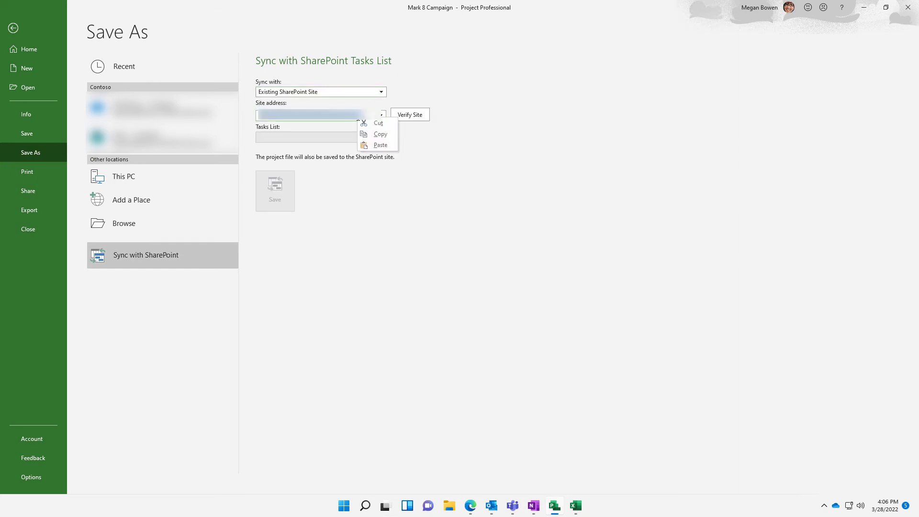
click(380, 145)
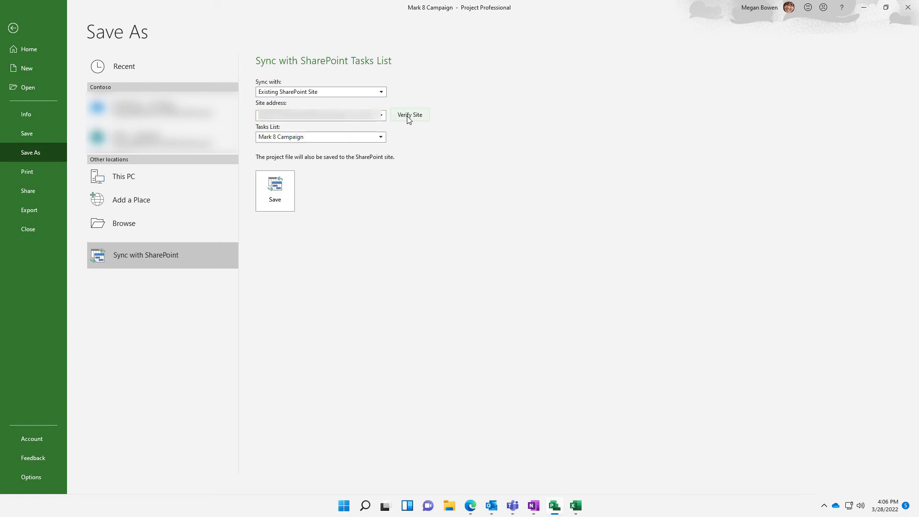
click(381, 138)
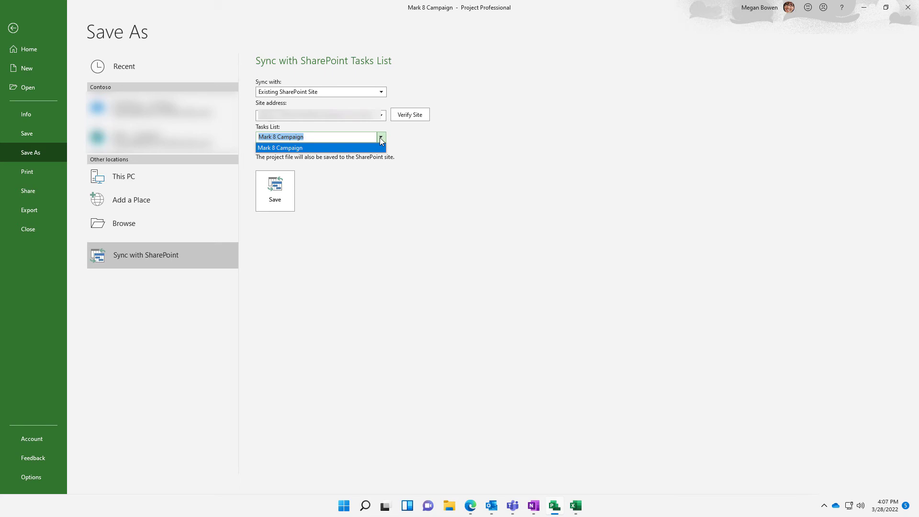
click(350, 139)
- Save the project to the SharePoint site and dismiss the warning about the unsynced resource
click(322, 188)
click(291, 194)
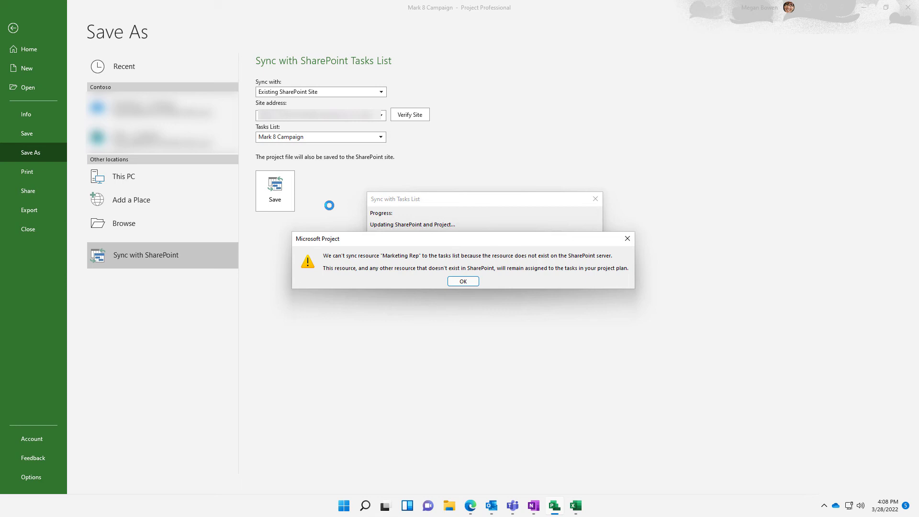
click(462, 282)
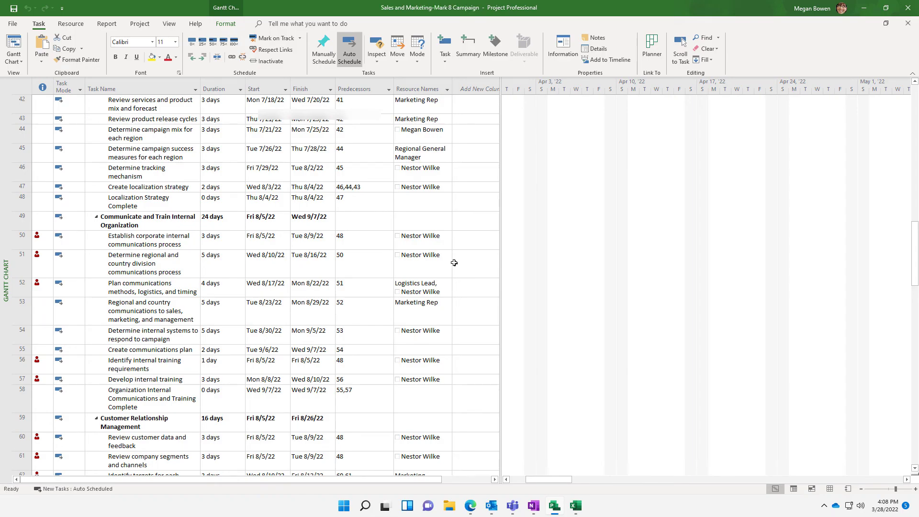
- Switch to the browser, reload the Mark 8 Campaign tasks list and review its timeline, tasks, due dates and assignments
click(470, 506)
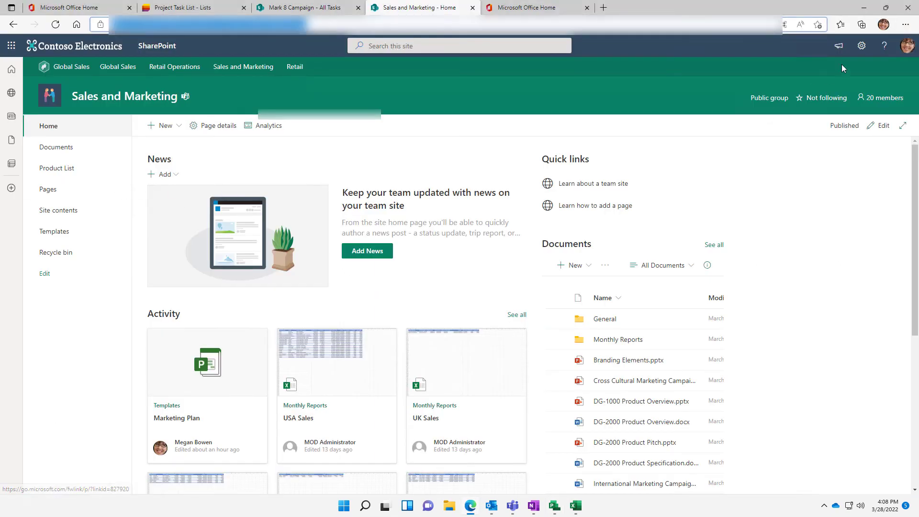
click(321, 9)
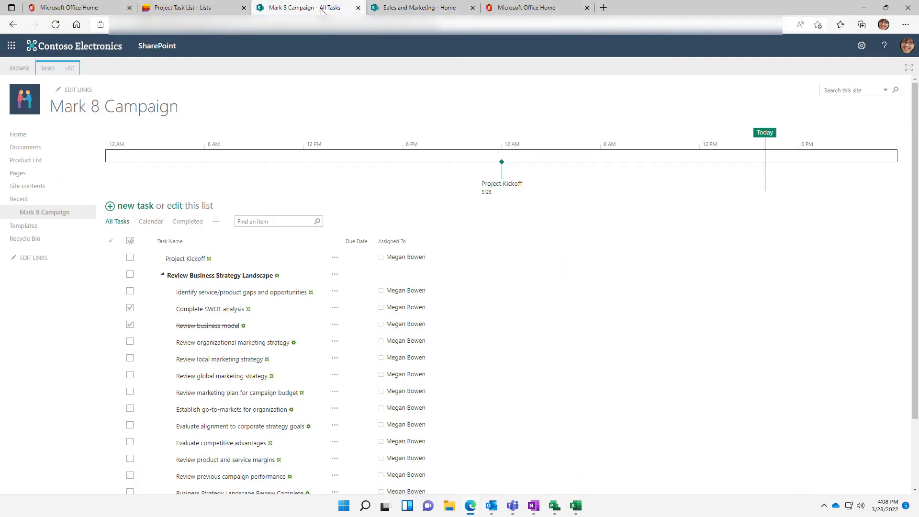
click(61, 27)
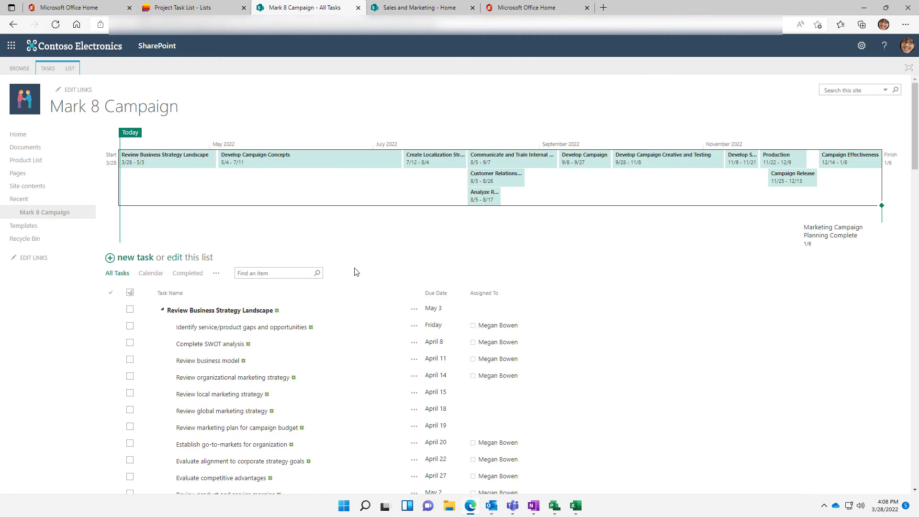
scroll(359, 270, down, 4)
scroll(361, 272, down, 18)
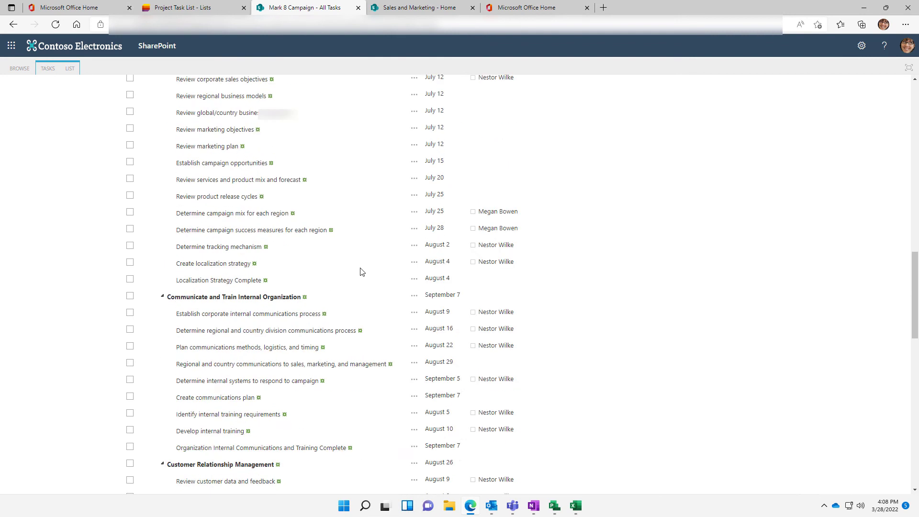
scroll(361, 272, down, 9)
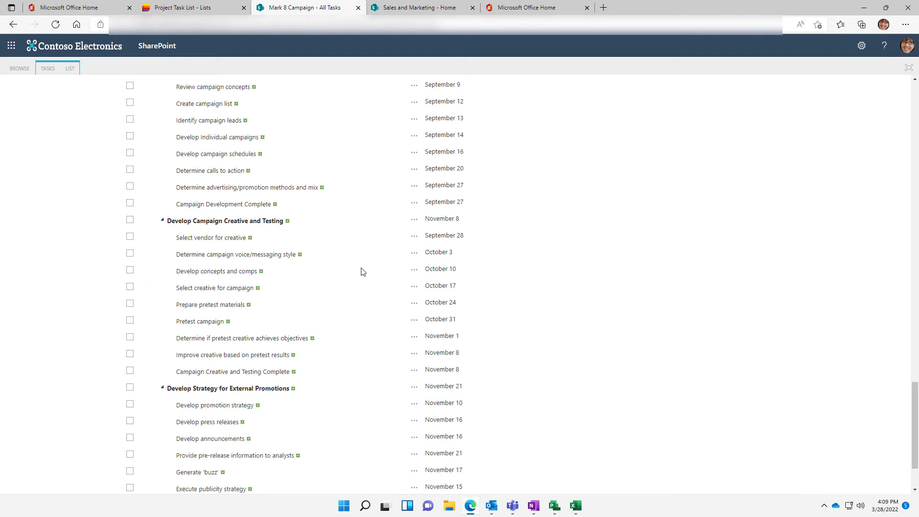
scroll(362, 272, up, 20)
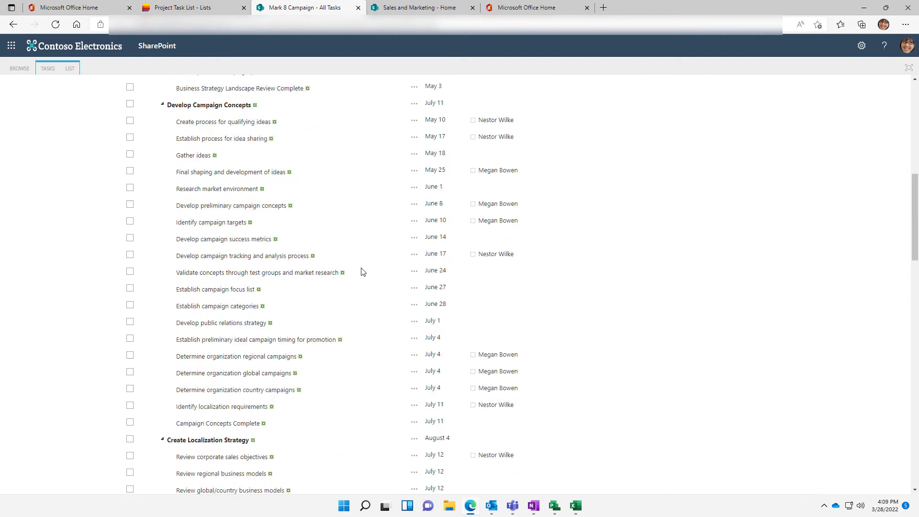
scroll(362, 271, up, 5)
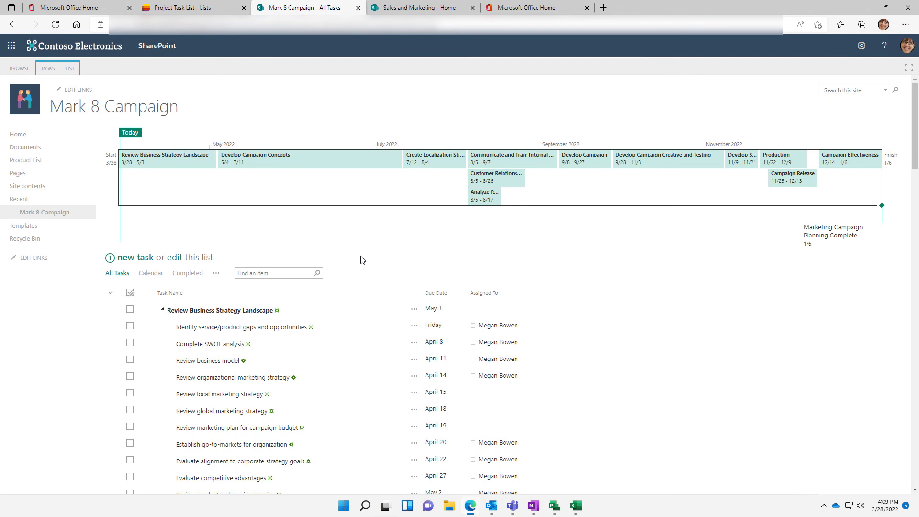
- Mark Complete SWOT analysis as completed in the SharePoint list, save the plan in Microsoft Project to sync it, and select that task's row
click(134, 344)
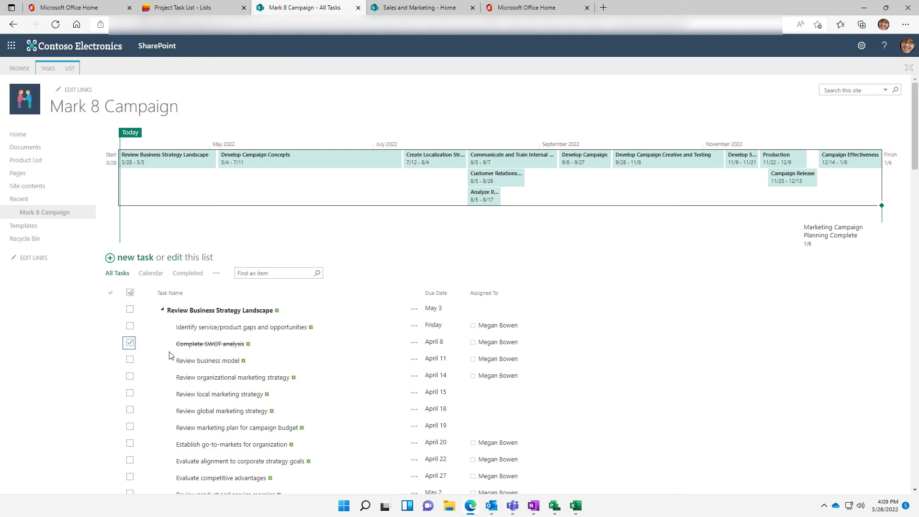
click(553, 506)
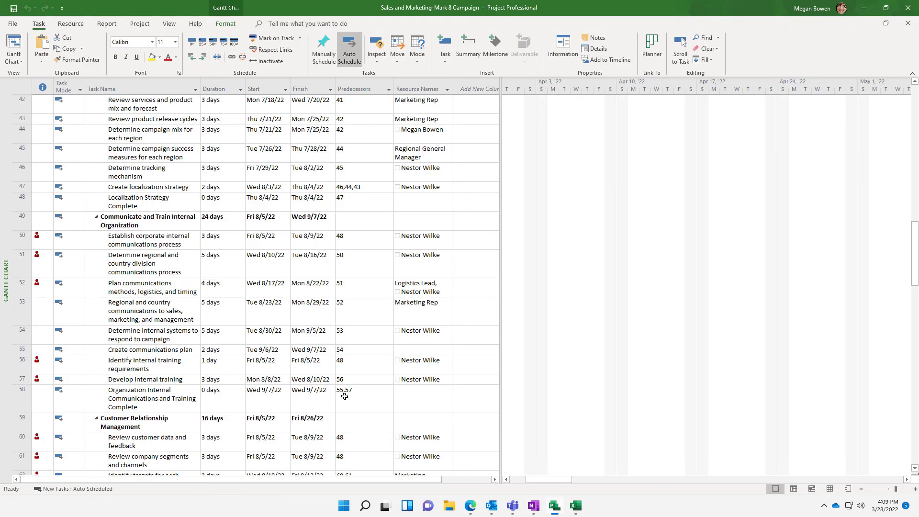
scroll(294, 353, up, 9)
scroll(294, 354, up, 5)
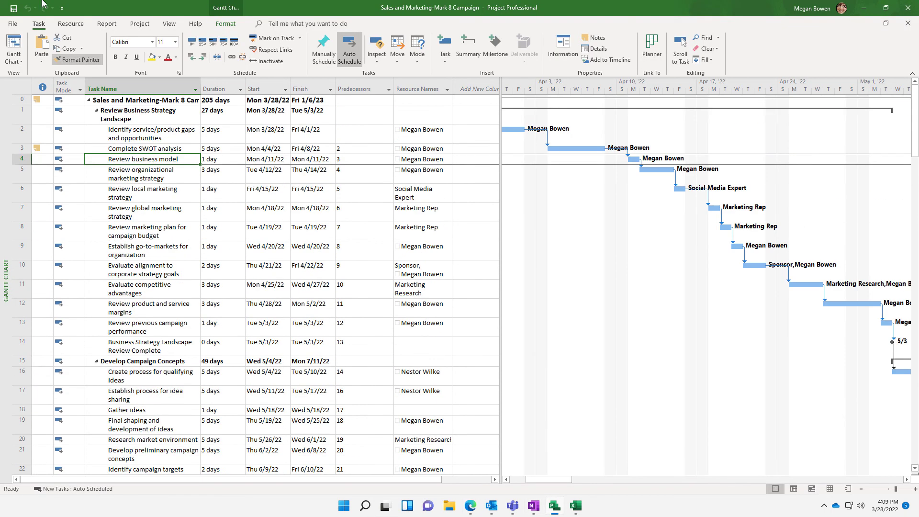
click(14, 9)
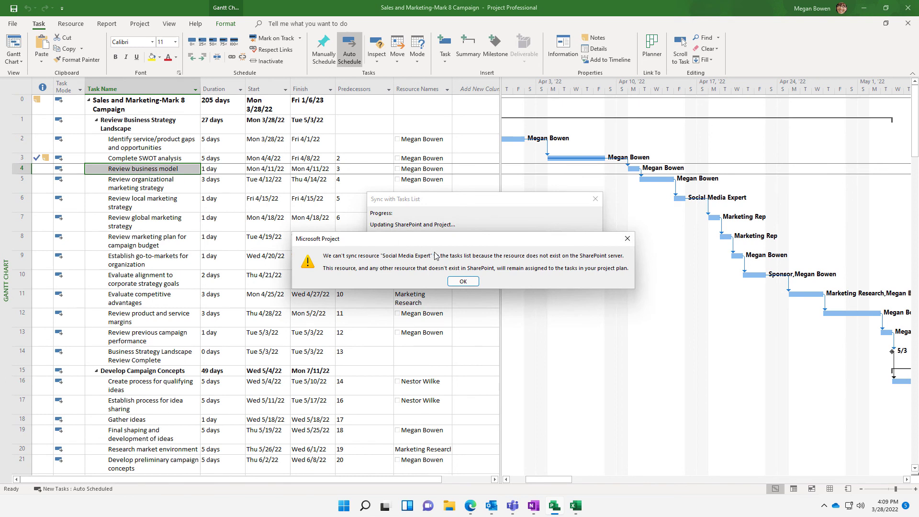
click(464, 281)
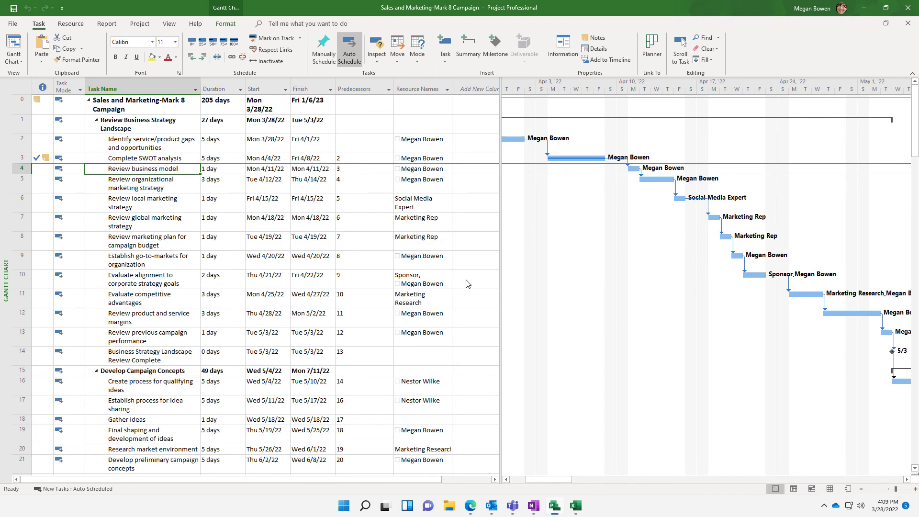
click(22, 158)
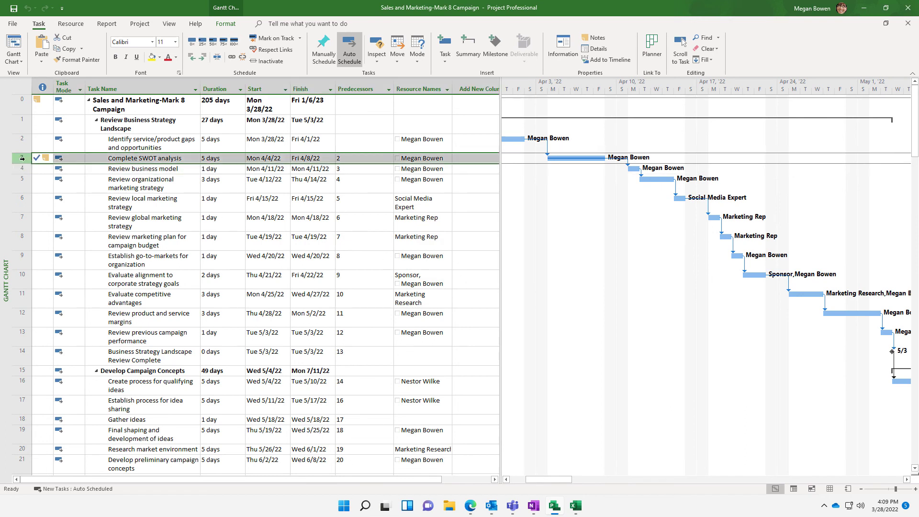